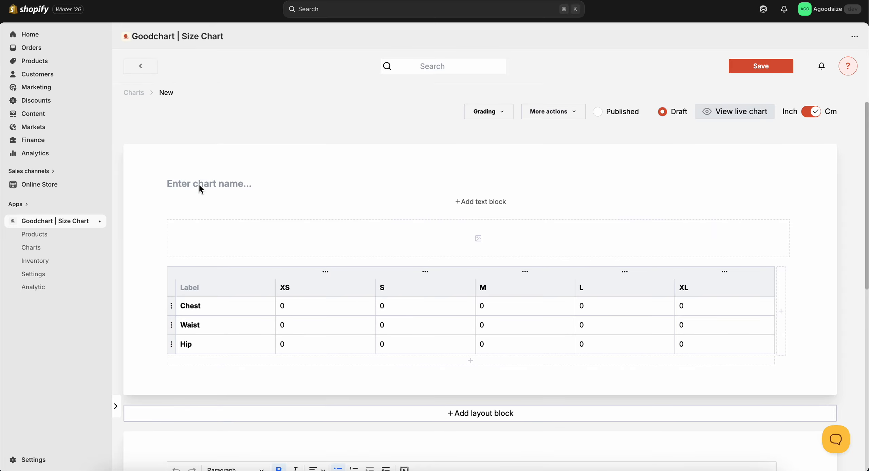
Name the new chart "Sample Size chart".
left_click(199, 185)
type("Sample ")
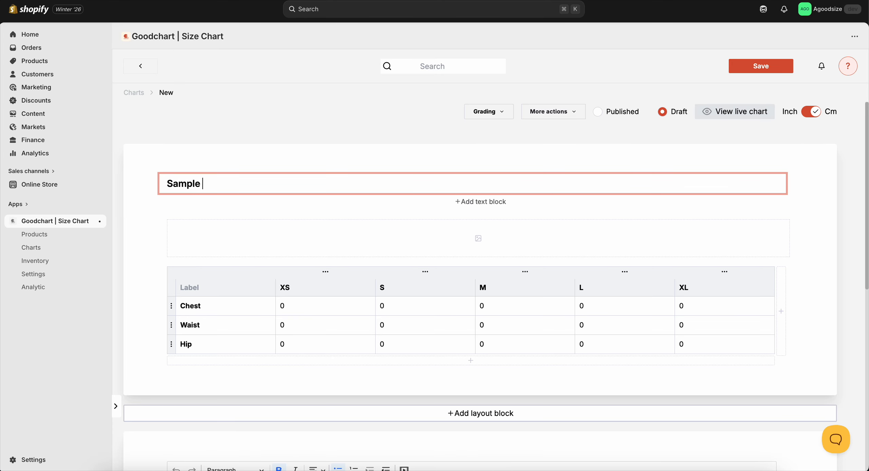
type("Size chart")
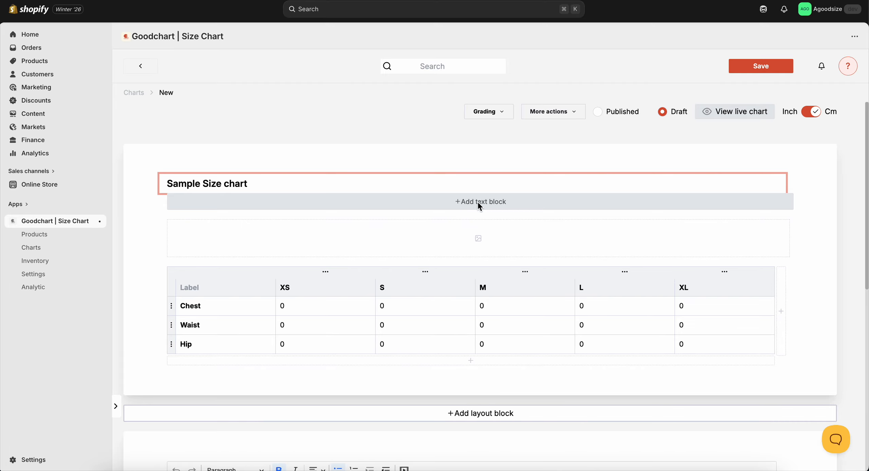
Upload the ChatGPT image ending in 59_06 PM.png from Downloads into the image area above the size table.
left_click(479, 235)
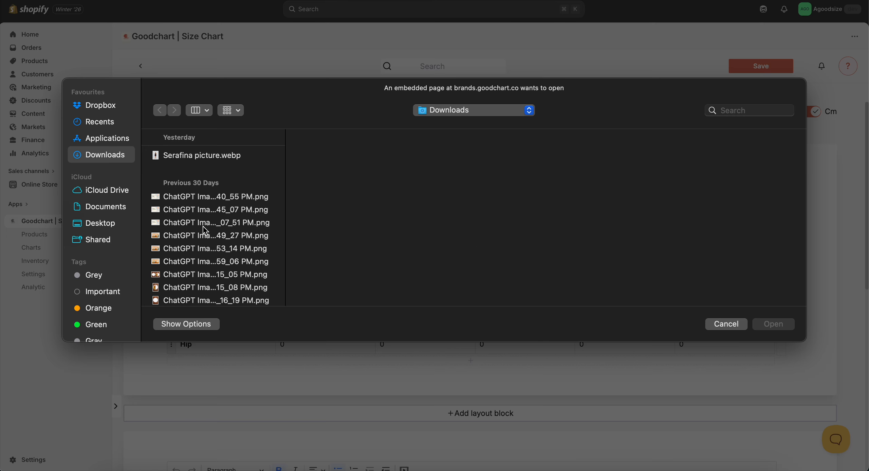
left_click(193, 262)
left_click(776, 325)
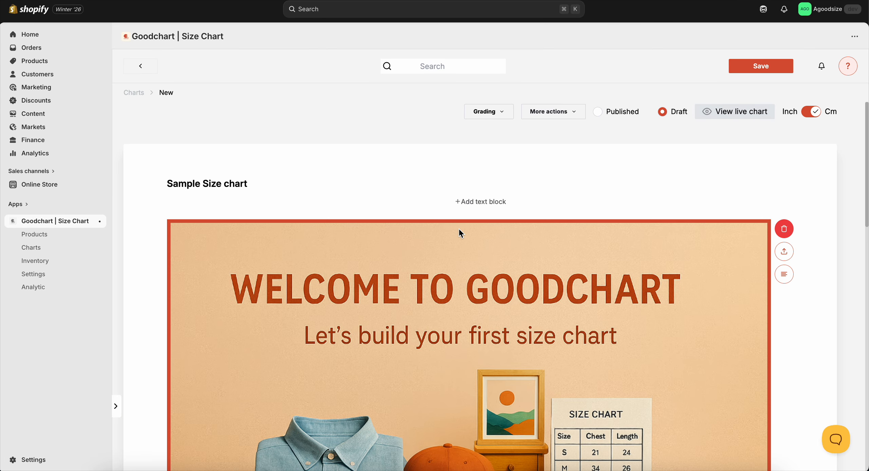
Shrink the banner image proportionally to a little under two thirds of its width and centre it above the size table.
scroll(462, 233, "down", 3)
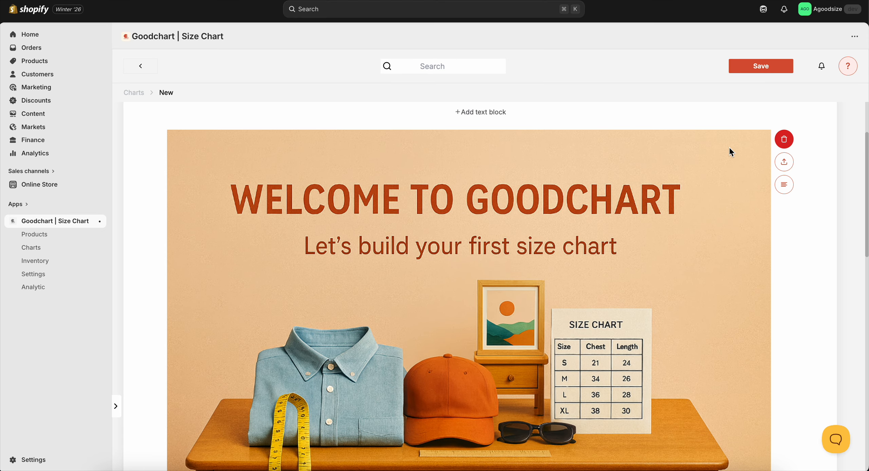
scroll(508, 201, "up", 3)
scroll(509, 203, "down", 5)
scroll(510, 203, "up", 4)
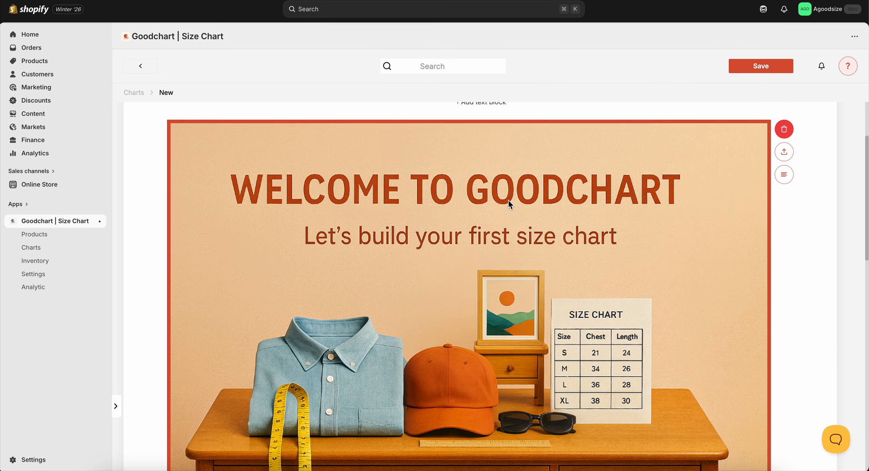
scroll(584, 188, "down", 5)
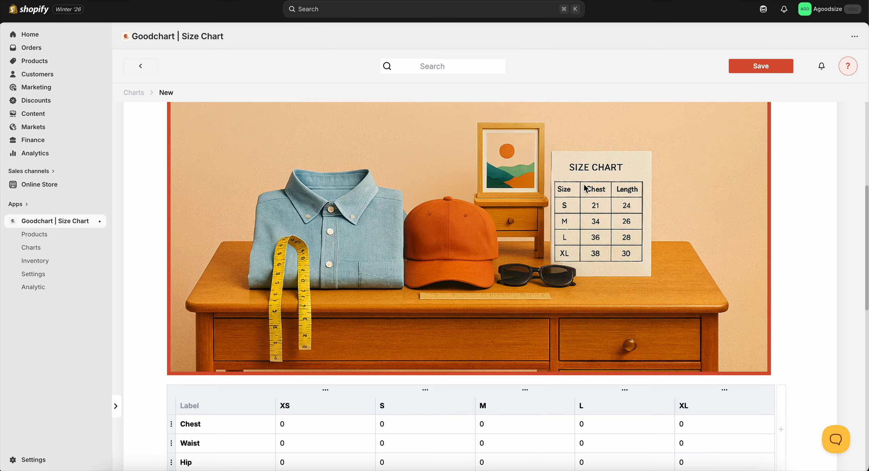
left_click_drag(768, 372, 541, 254)
scroll(485, 186, "up", 6)
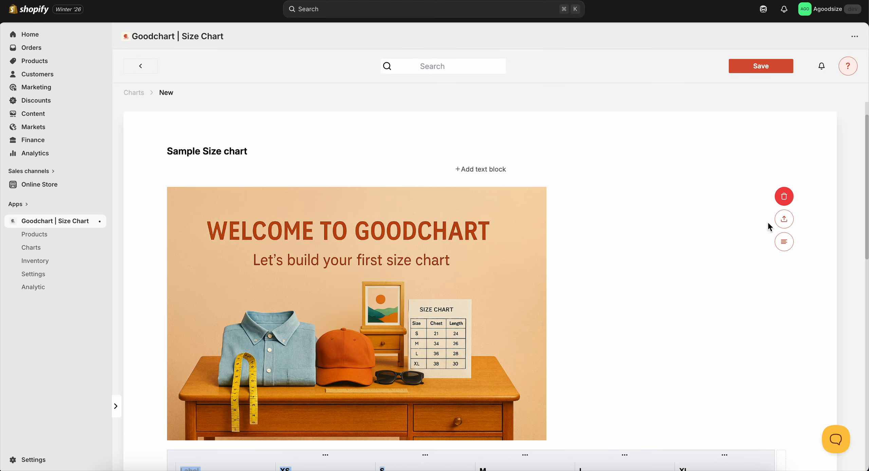
left_click(784, 241)
left_click(765, 262)
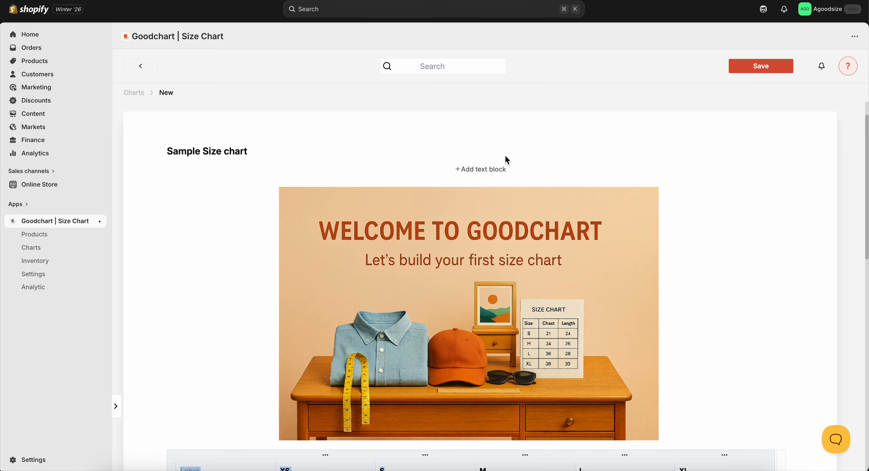
Add an empty text block below the chart name, and open its media embed dialog and close it without inserting anything.
left_click(466, 169)
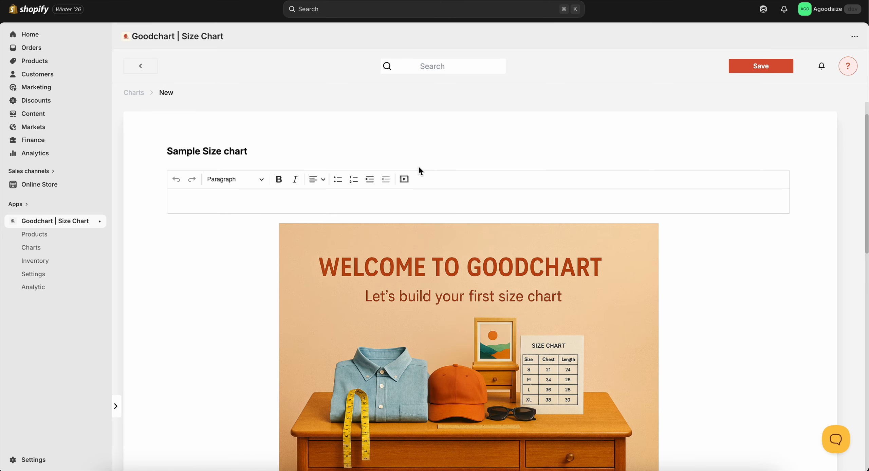
left_click(406, 178)
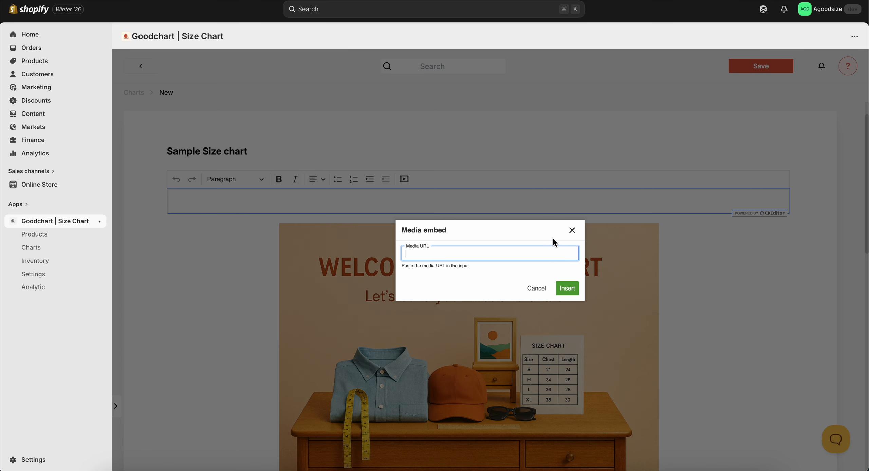
left_click(572, 230)
Add two rows below Hip in the size table, label the first one Lenght, and delete both added rows.
scroll(474, 193, "down", 9)
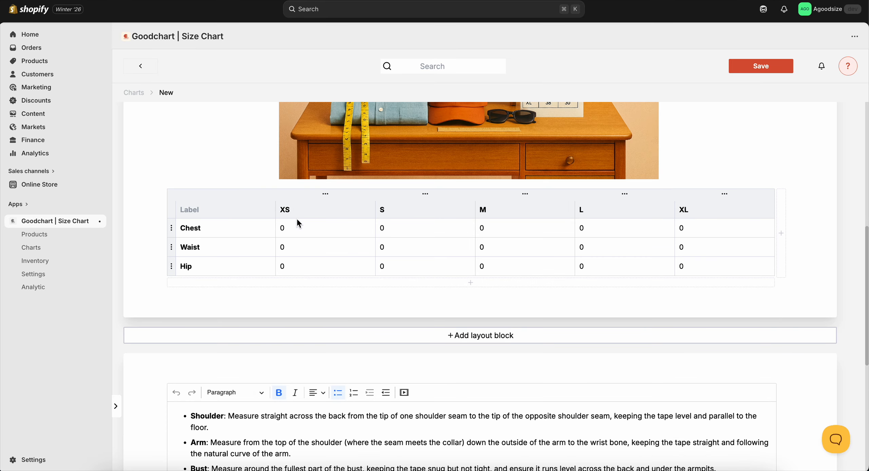
left_click(219, 212)
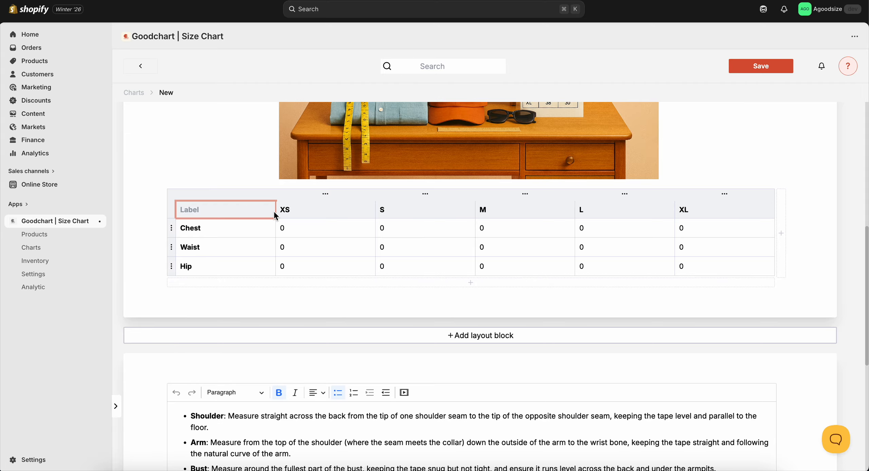
left_click(293, 213)
left_click(227, 234)
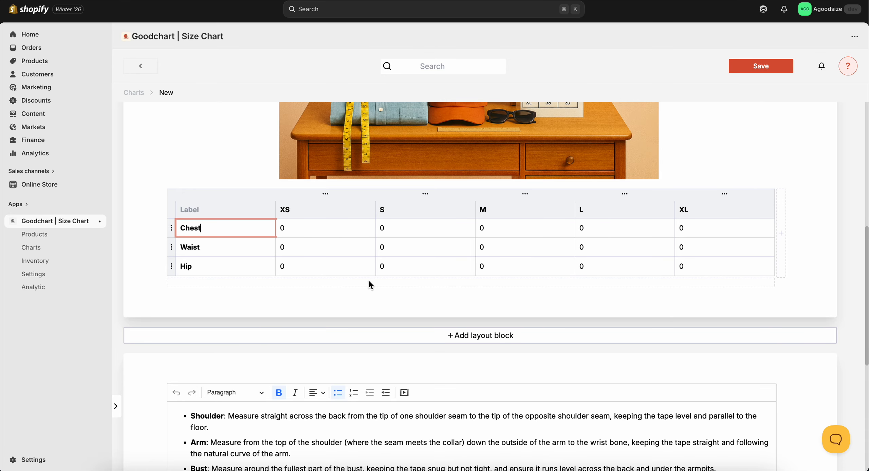
left_click(472, 283)
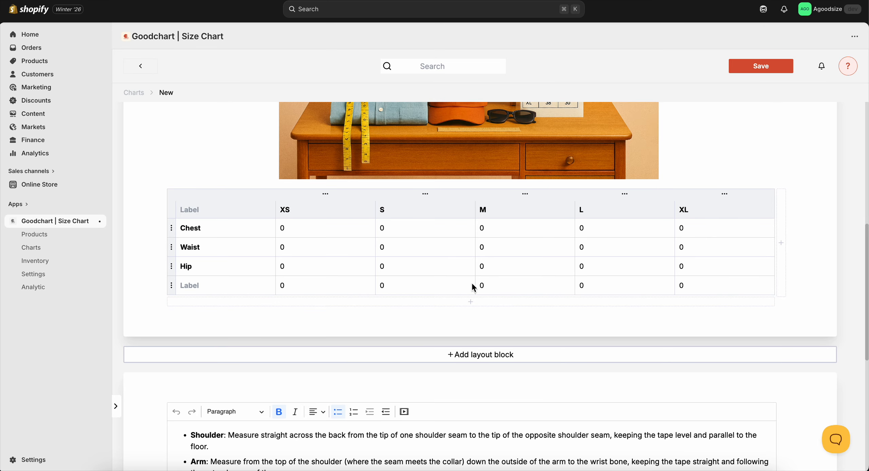
left_click(195, 284)
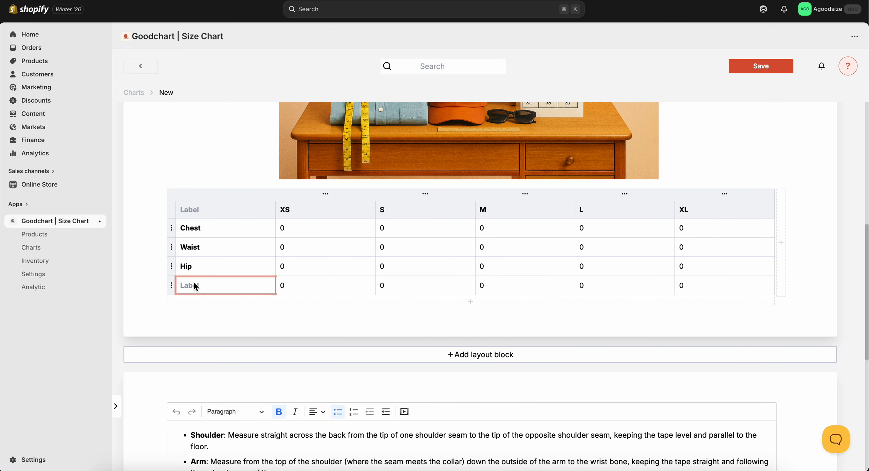
type("Lenght")
left_click(264, 300)
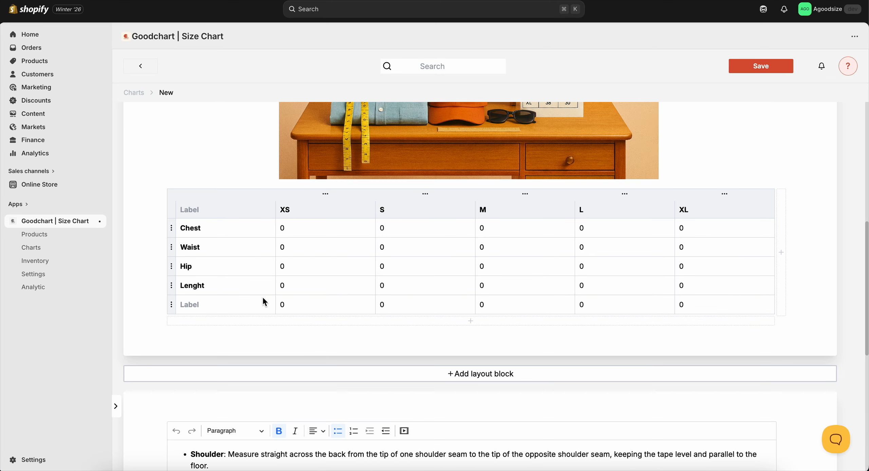
left_click_drag(171, 301, 305, 315)
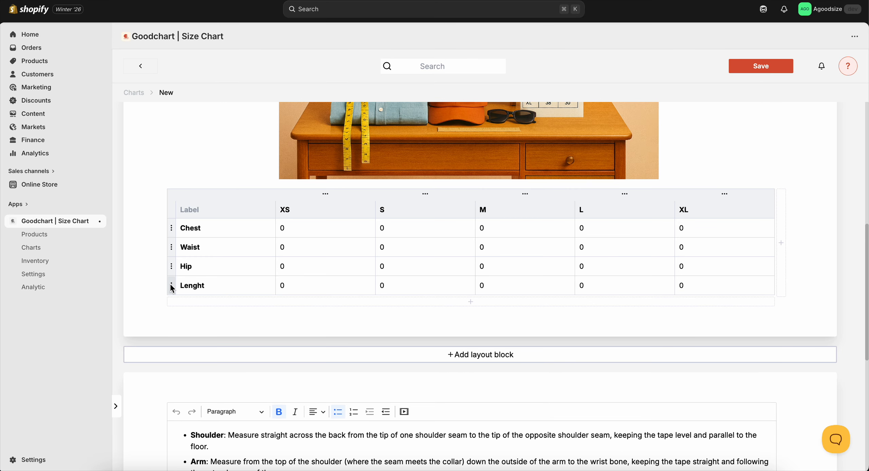
left_click_drag(172, 285, 226, 297)
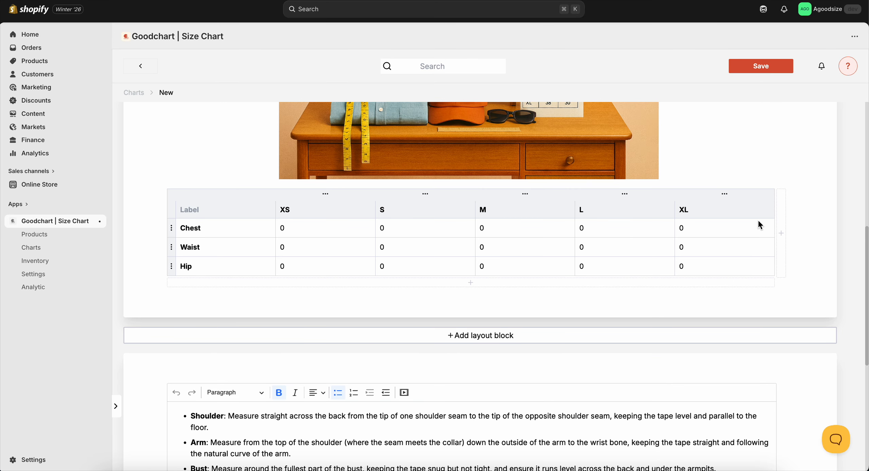
Add a size column after XL in the table and label it XXL.
left_click(781, 233)
left_click(708, 212)
type("XXL")
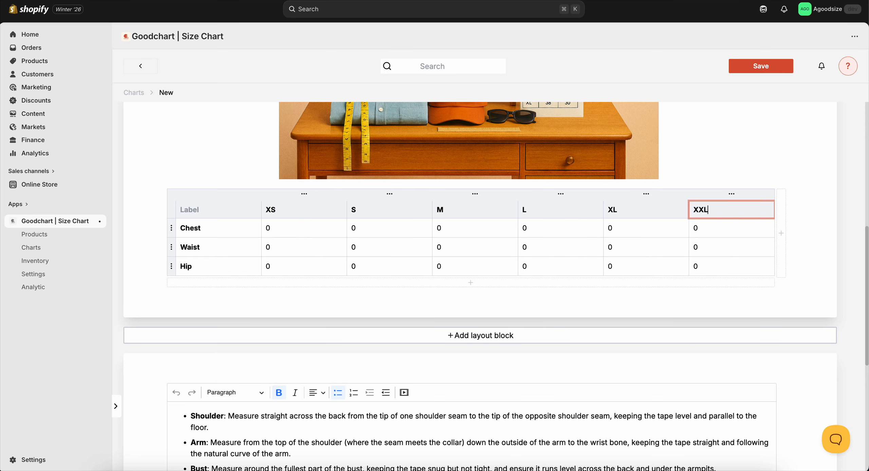
left_click(633, 246)
Enter the XS measurements in the size table: Chest 60, Waist 50 and Hip 100.
left_click(282, 227)
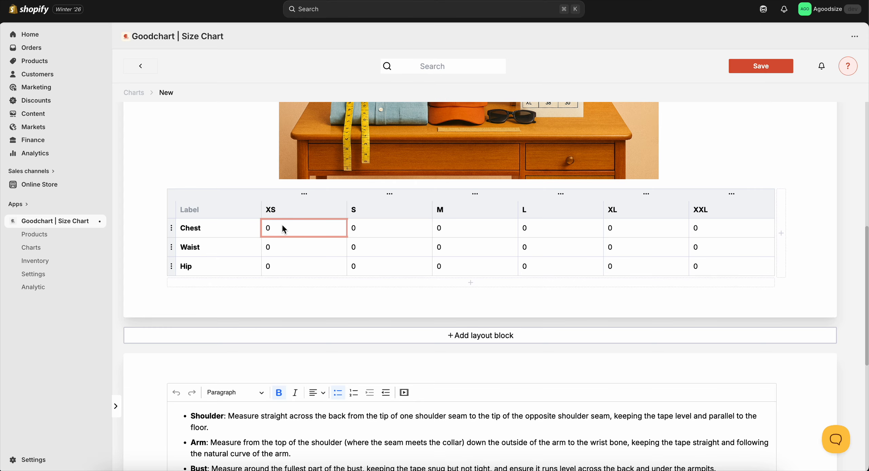
scroll(282, 227, "up", 1)
key("BackSpace")
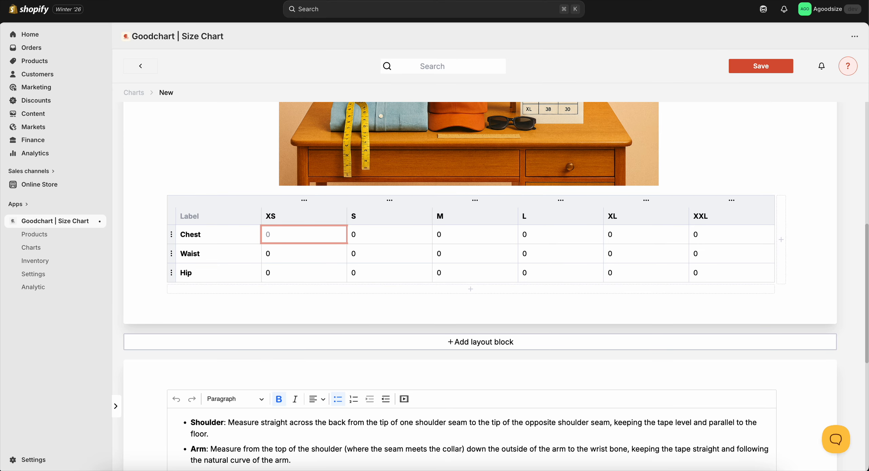
type("60")
left_click(271, 251)
key("BackSpace")
type("50")
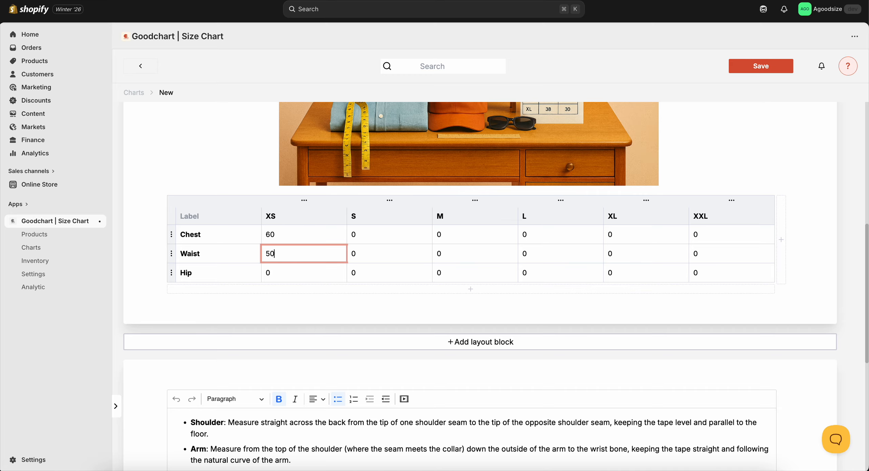
left_click(271, 269)
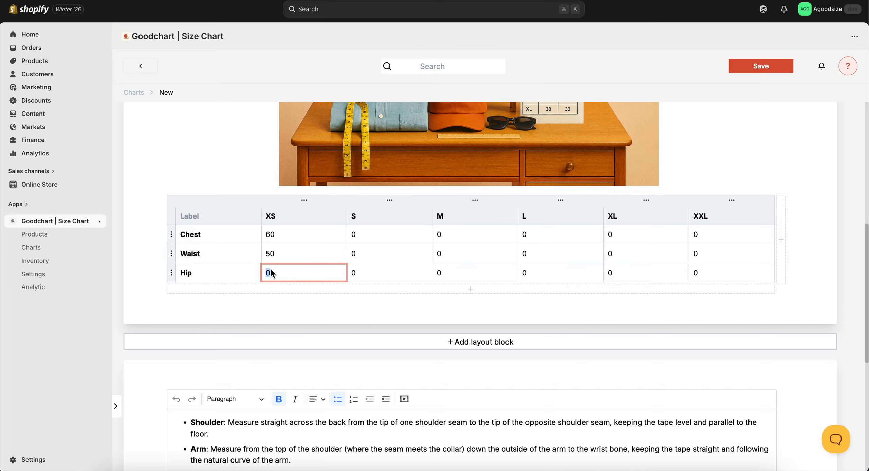
type("100")
left_click(324, 296)
In the grading configuration, keep XS as the base size and set the S and M allowances to 5 for Chest, Waist and Hip.
scroll(352, 270, "up", 10)
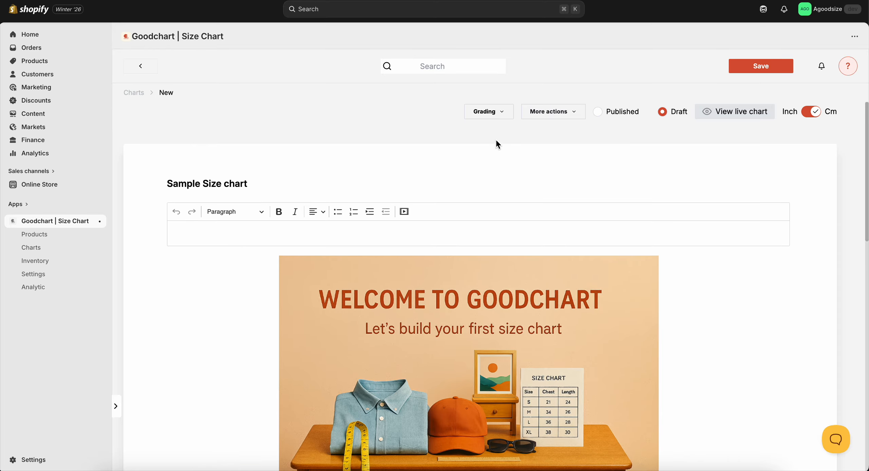
left_click(493, 112)
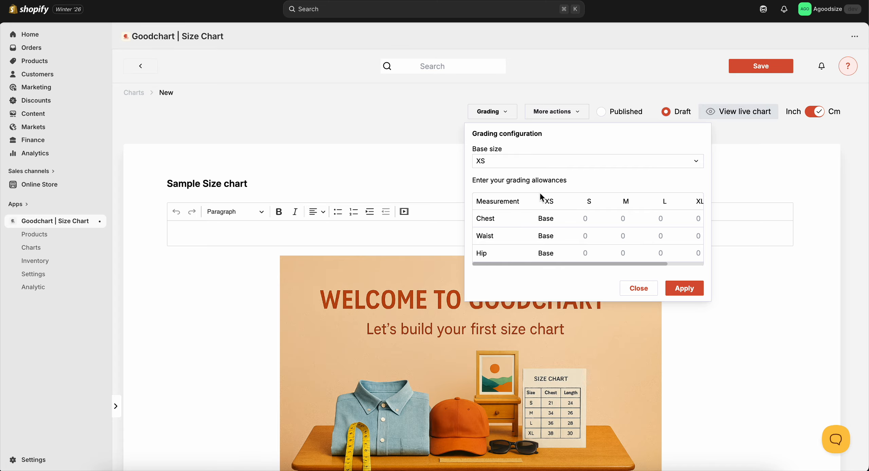
left_click(535, 163)
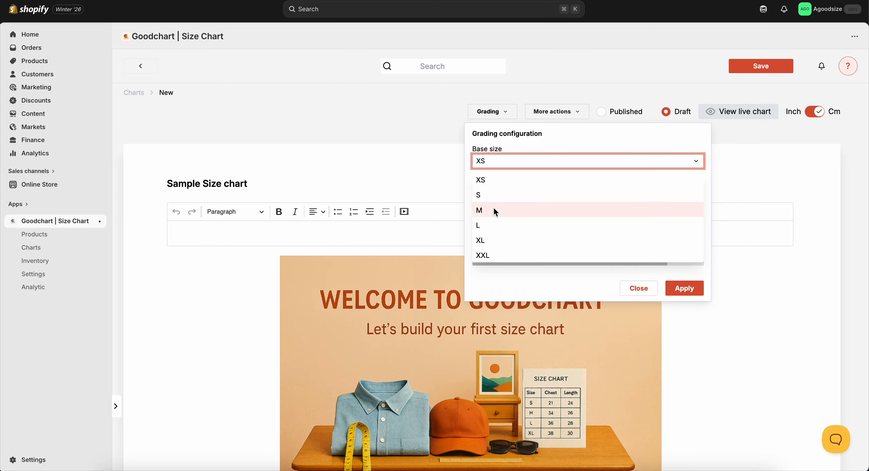
left_click(562, 140)
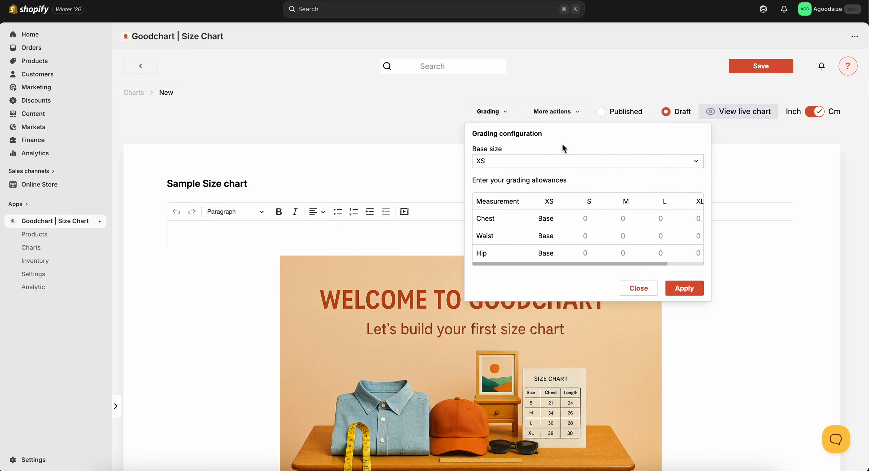
left_click(587, 219)
type("5")
left_click(587, 236)
type("5")
left_click(587, 253)
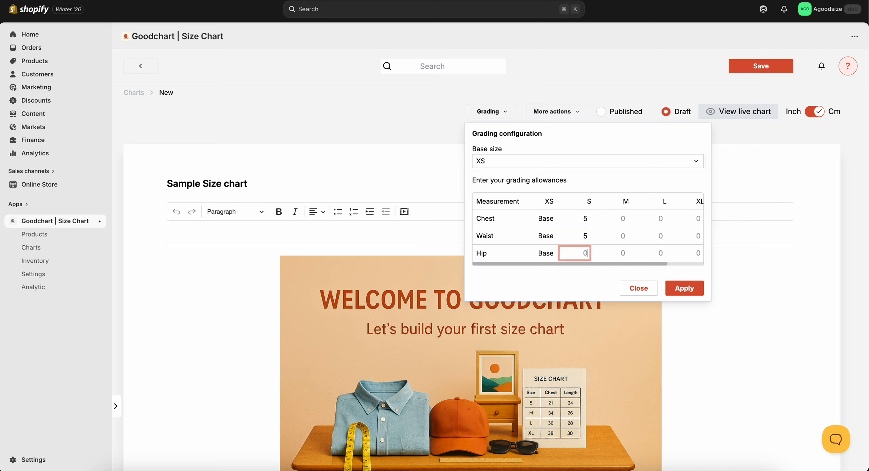
left_click(620, 222)
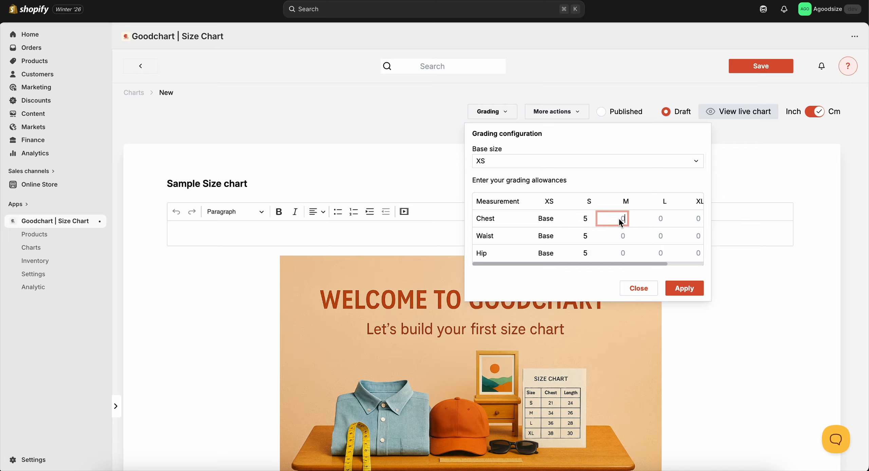
left_click(620, 248)
type("5")
Set the L and XL grading allowances to 2 for Chest, Waist and Hip.
left_click(658, 219)
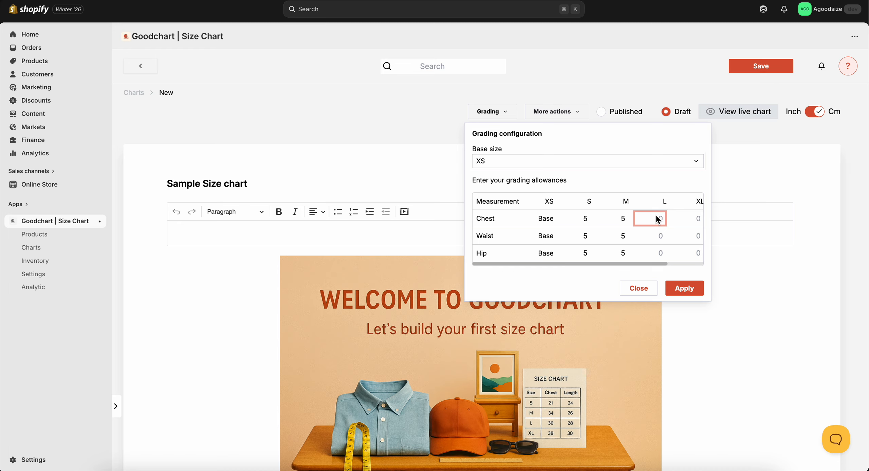
type("2")
left_click(658, 234)
type("2")
left_click(658, 253)
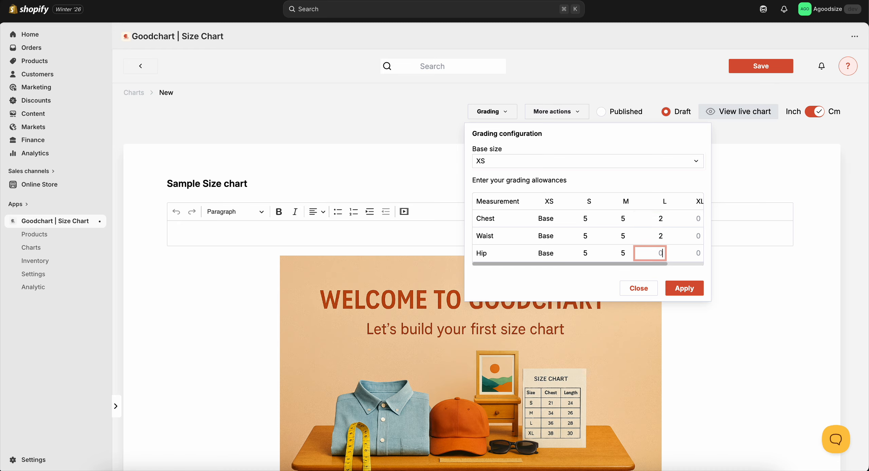
type("2")
left_click(686, 220)
type("2")
left_click(686, 235)
type("2")
left_click(690, 253)
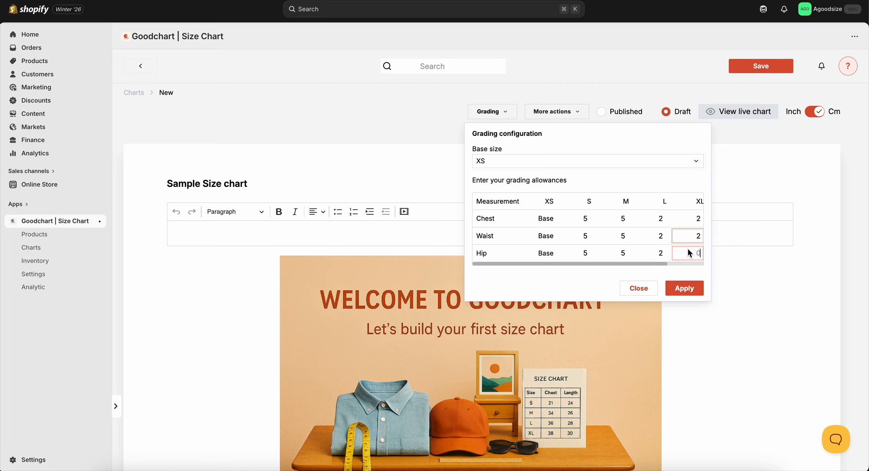
type("2")
Set the XXL grading allowances to 2 for all three measurements and apply the grading to the size table.
scroll(688, 234, "right", 2)
left_click(686, 219)
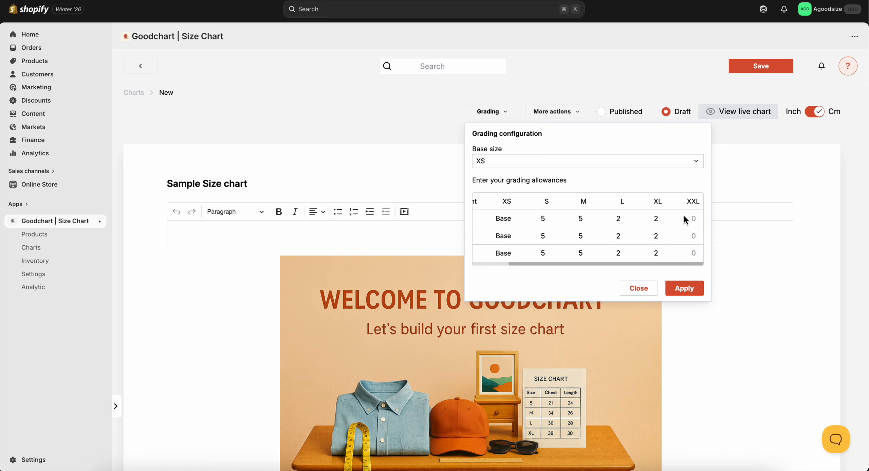
left_click(686, 219)
type("2")
left_click(687, 254)
type("2")
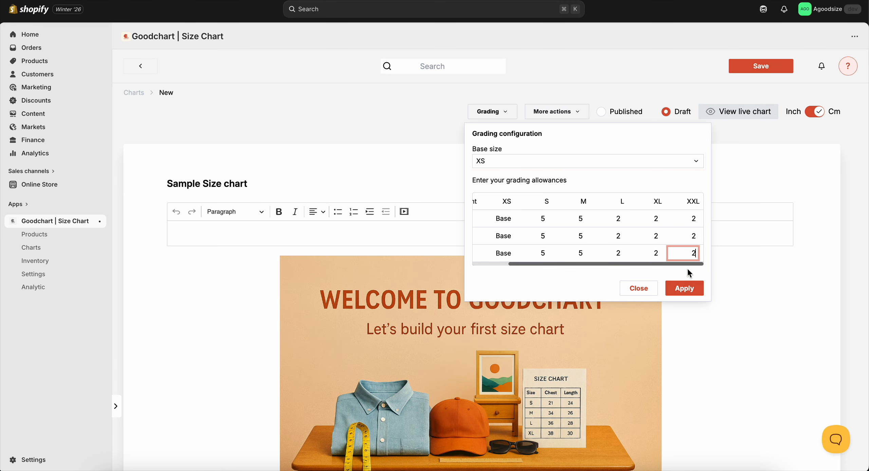
left_click(688, 288)
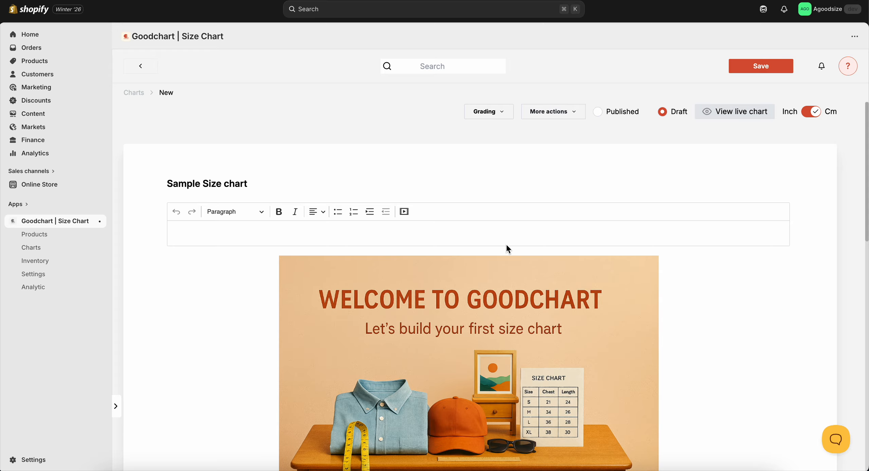
scroll(490, 244, "down", 8)
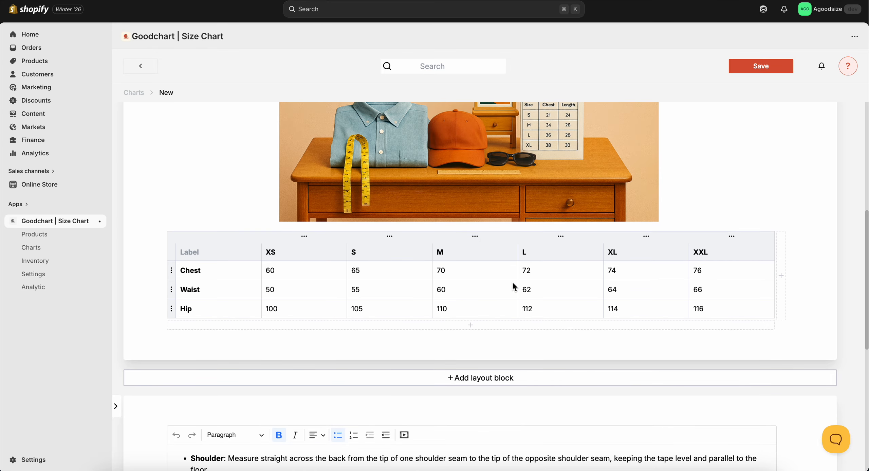
Delete the Chest, Waist, Hip, Crotch, Leg and Thigh instructions from the measuring guide text below the size table.
scroll(512, 283, "up", 8)
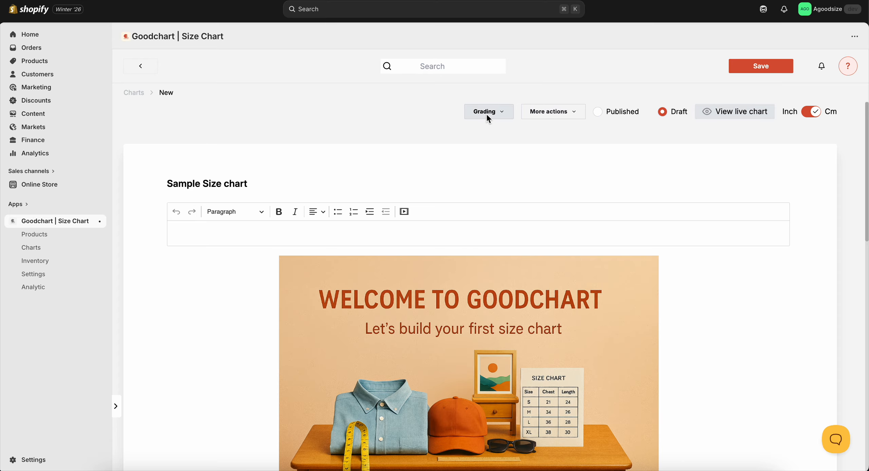
left_click(560, 299)
scroll(561, 299, "down", 3)
scroll(561, 300, "down", 10)
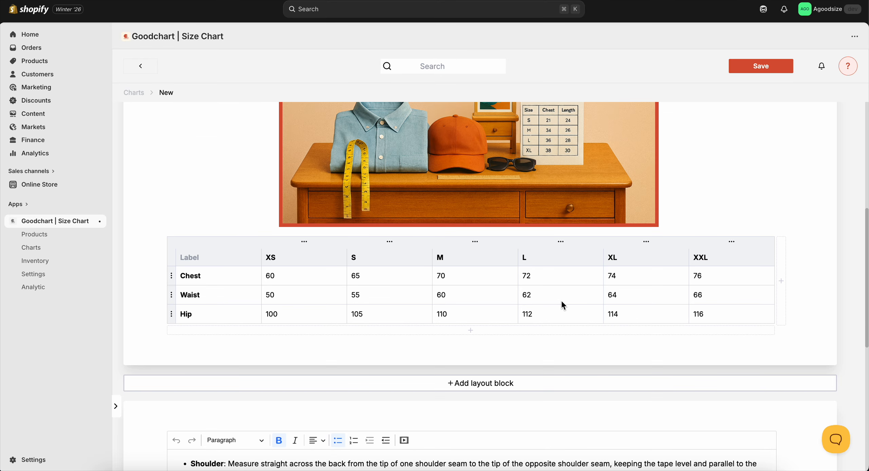
scroll(561, 301, "down", 3)
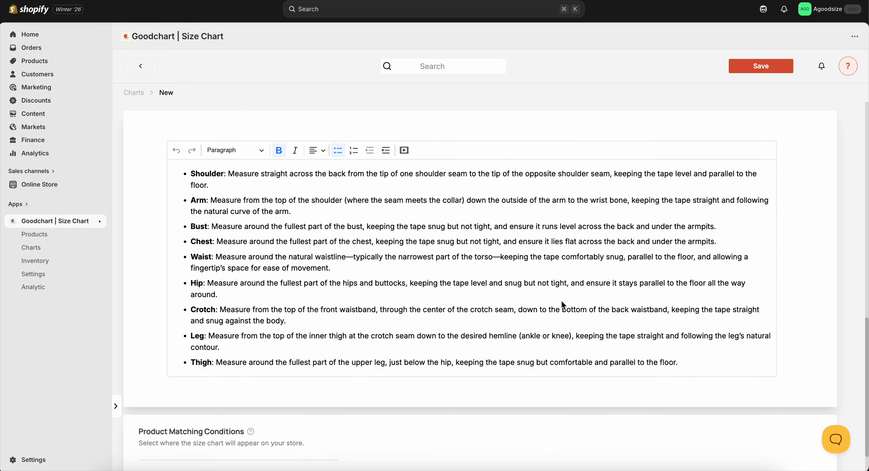
mouse_move(431, 229)
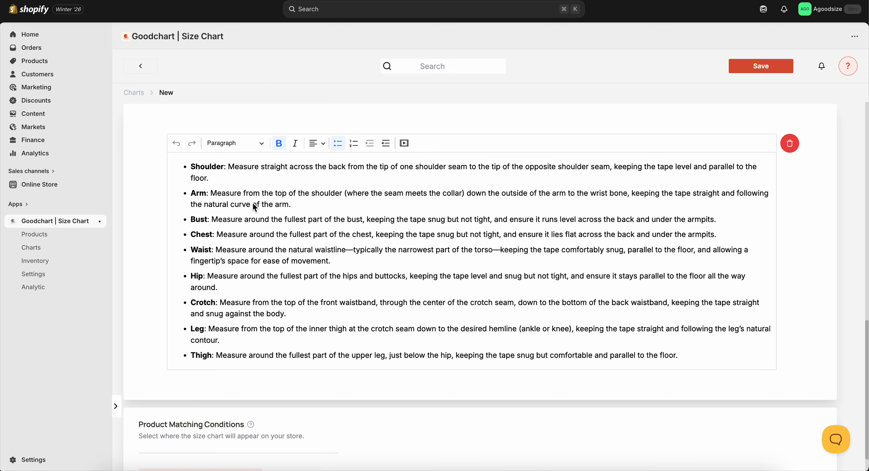
left_click_drag(679, 355, 184, 236)
key("BackSpace")
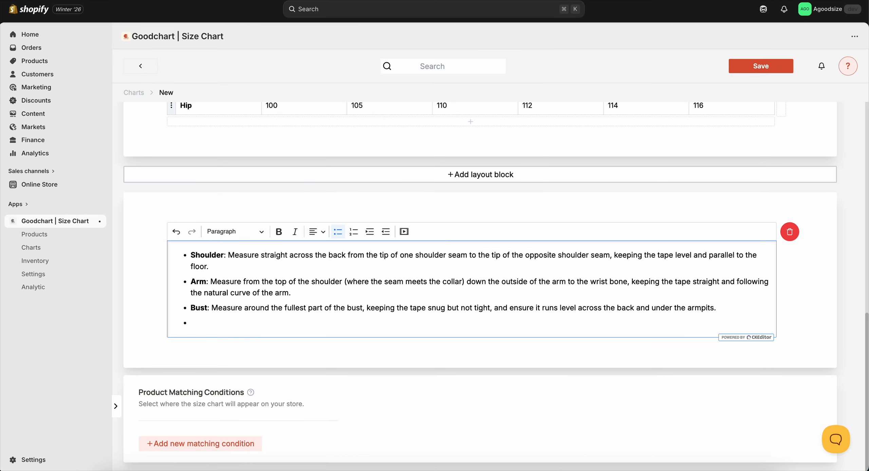
Write "Lenght: measure from to" in the empty last bullet of the measuring guide and make the word "Lenght" bold.
type("Lenght: measure from to")
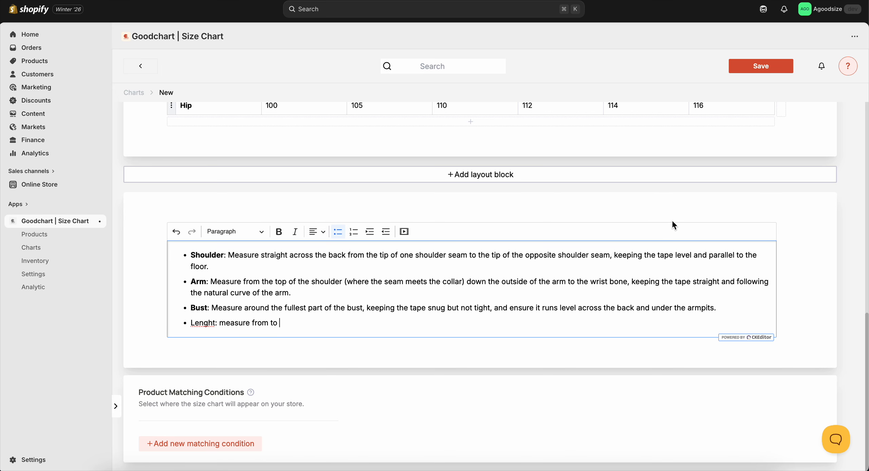
left_click(215, 322)
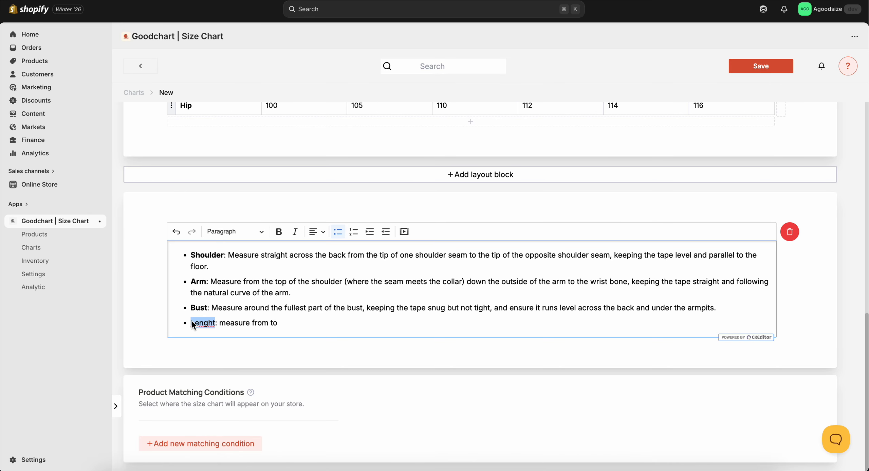
left_click(279, 231)
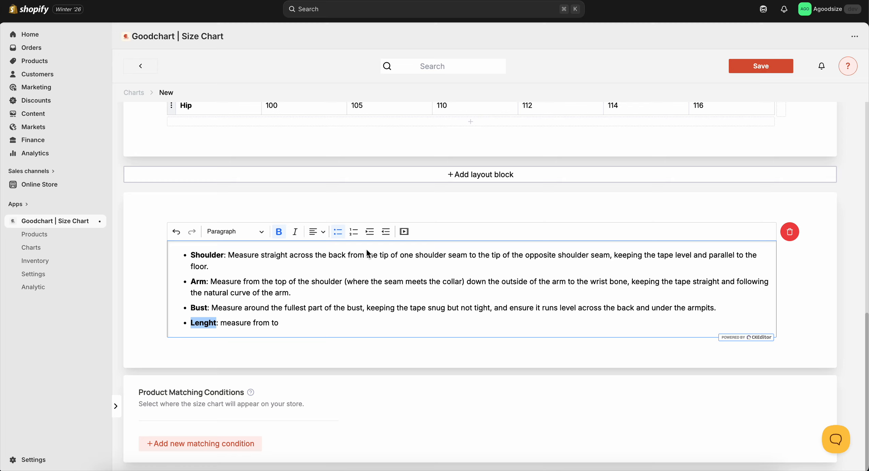
Try centre alignment on the Lenght bullet and return it to left alignment, keeping the Paragraph style.
left_click(323, 234)
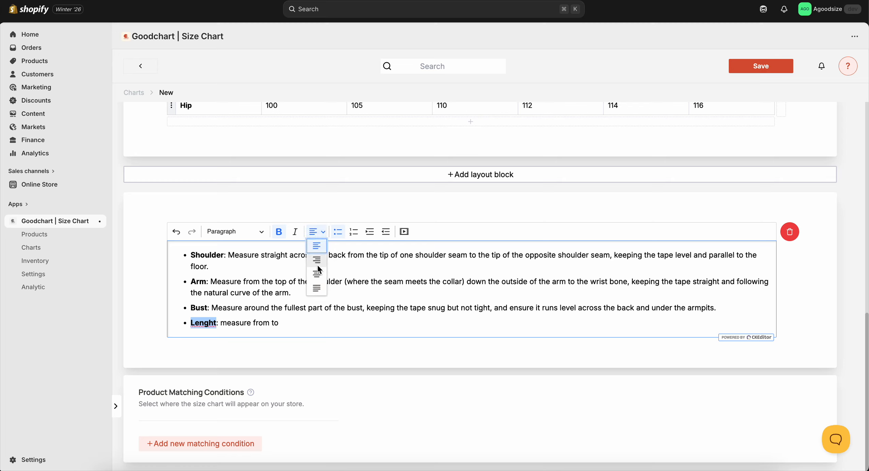
left_click(319, 277)
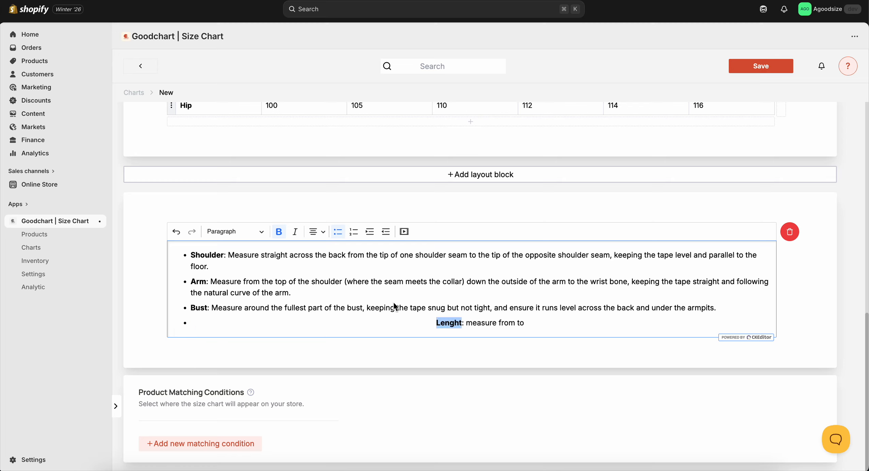
left_click(318, 237)
left_click(318, 248)
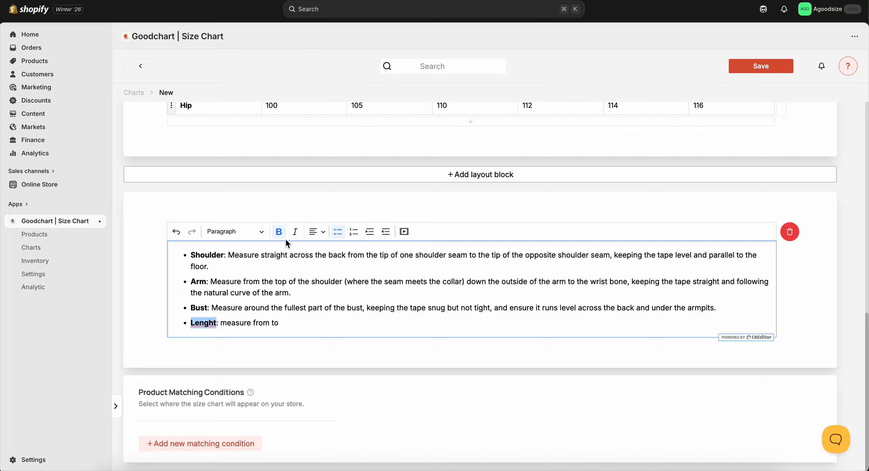
left_click(256, 231)
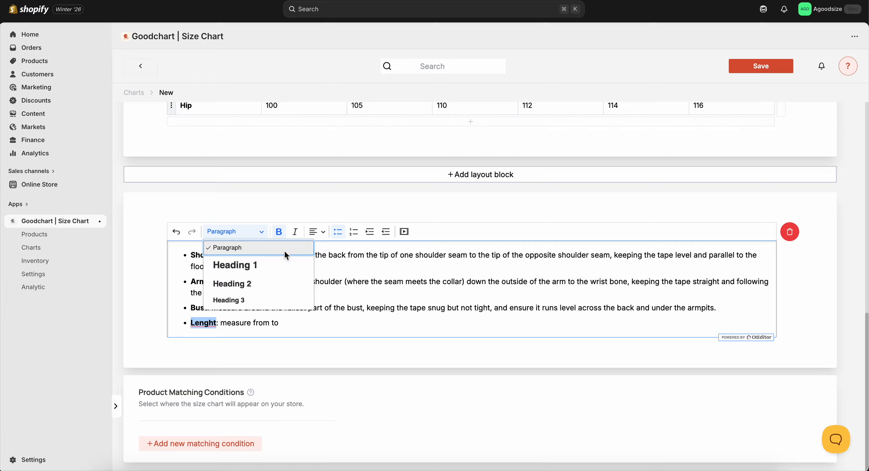
left_click(435, 232)
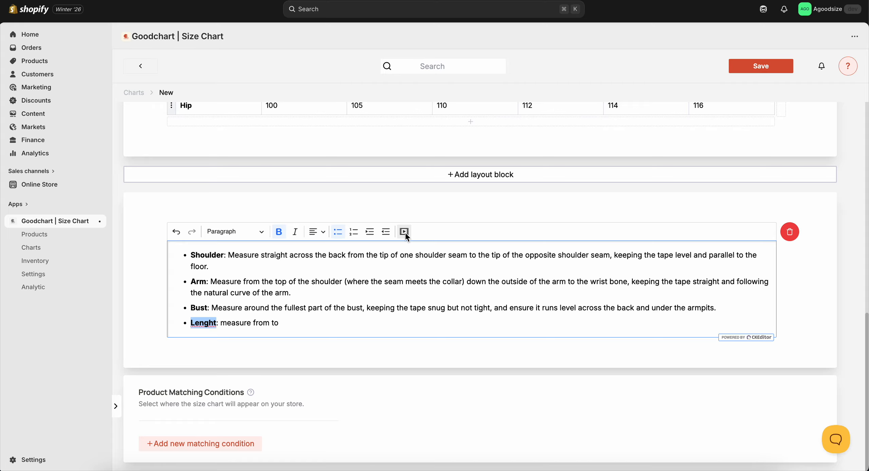
left_click(399, 321)
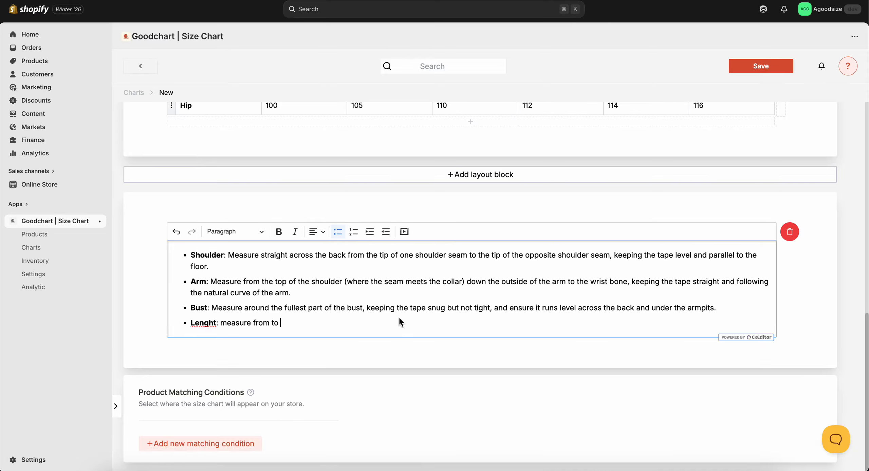
scroll(400, 318, "up", 15)
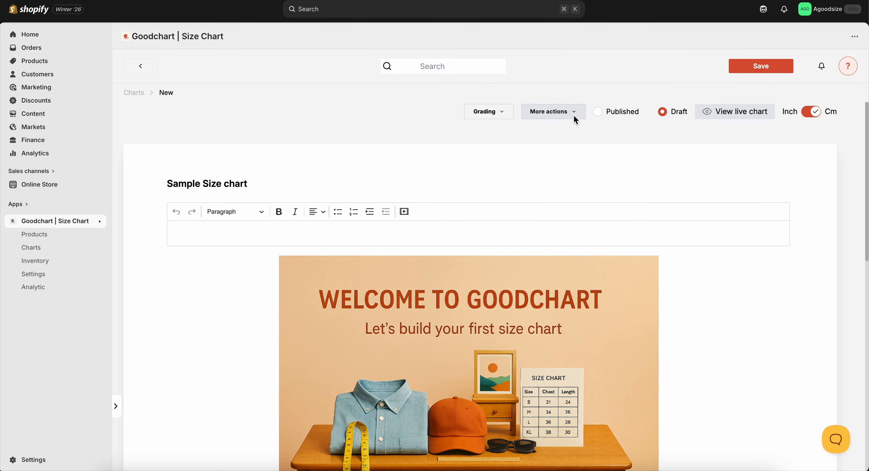
left_click(560, 114)
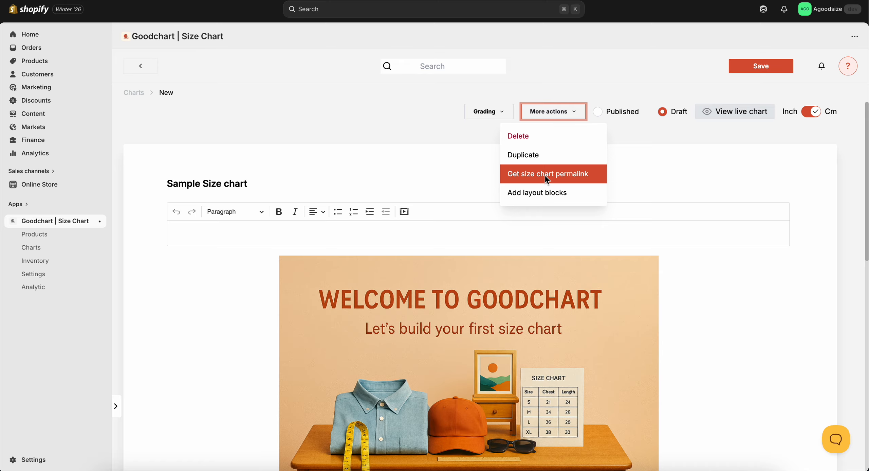
left_click(533, 197)
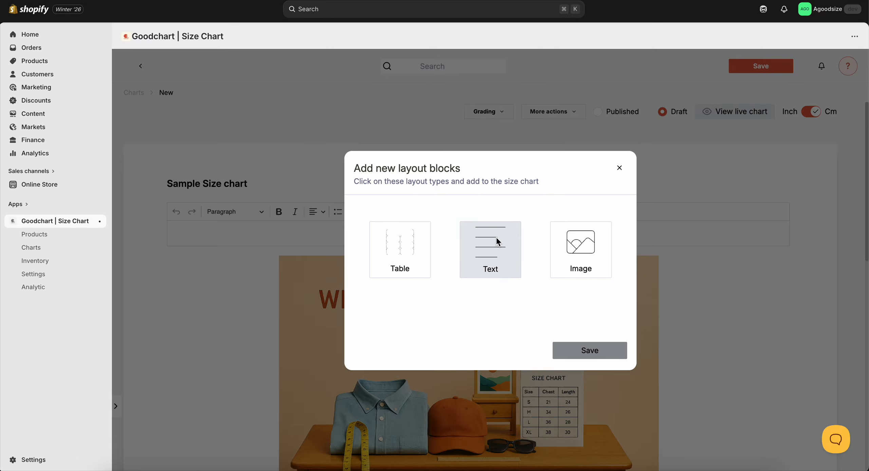
left_click(620, 167)
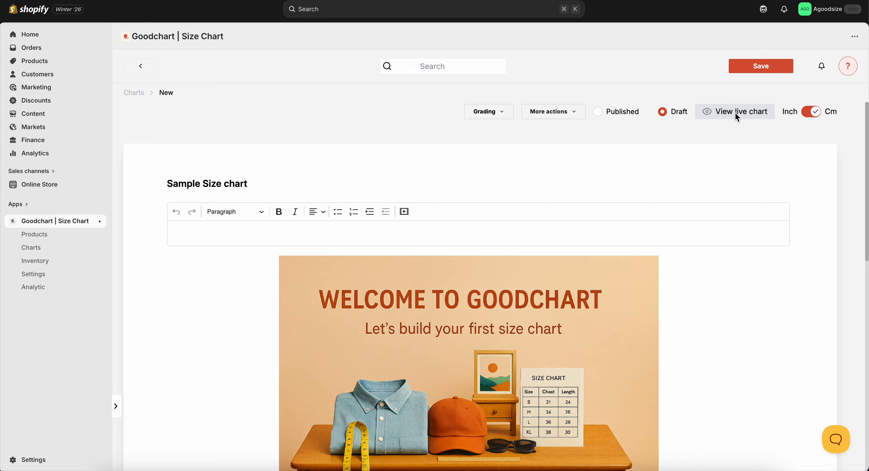
Save the size chart, look through its live preview with banner, table and measuring guide, and close the preview.
left_click(763, 65)
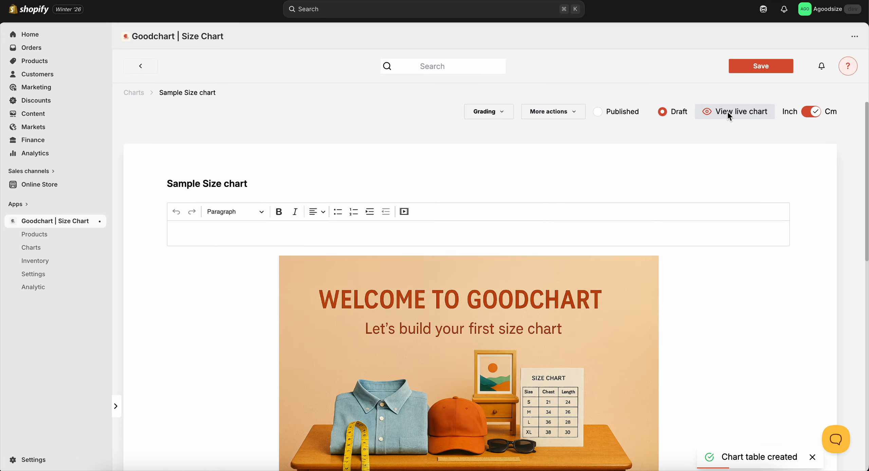
left_click(728, 111)
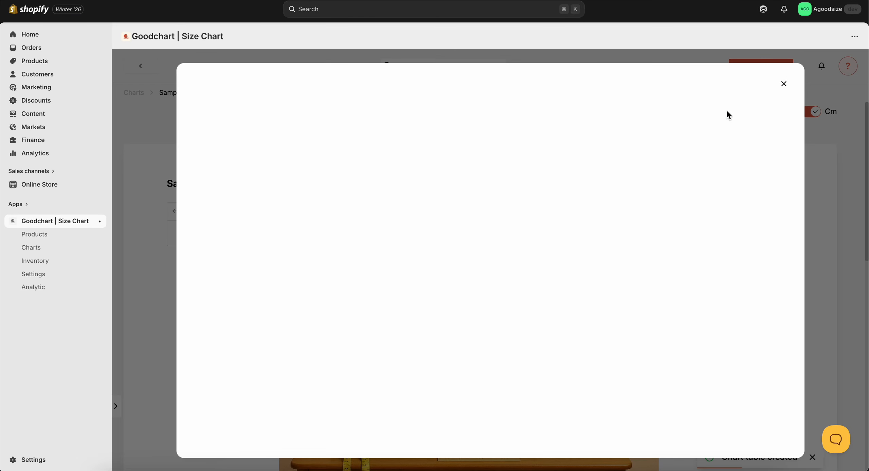
scroll(493, 129, "down", 4)
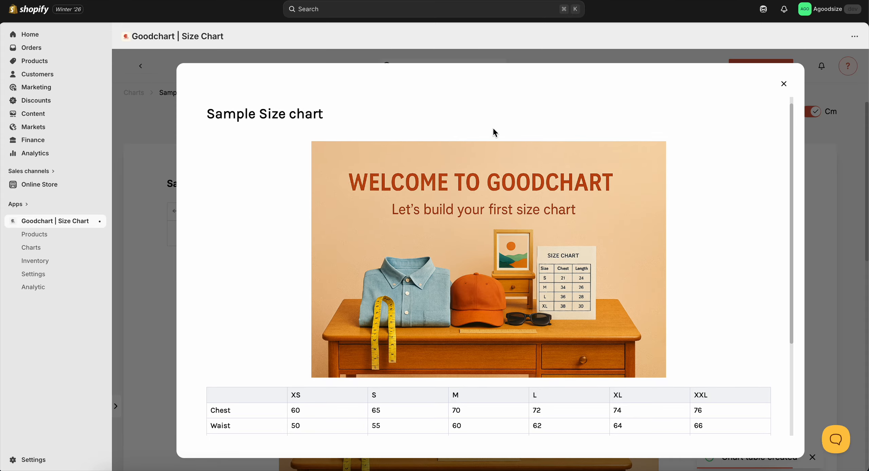
scroll(493, 220, "up", 4)
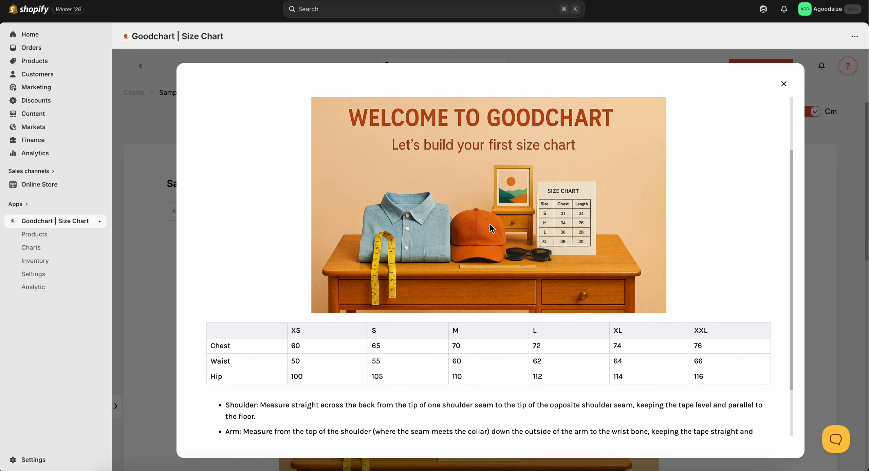
scroll(490, 224, "down", 4)
scroll(490, 224, "up", 4)
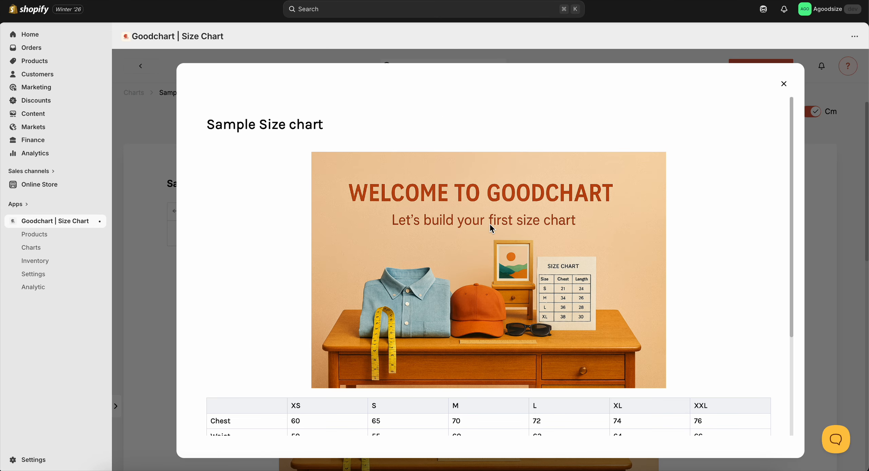
scroll(489, 224, "down", 4)
left_click(779, 89)
Add a Table layout block below the measuring guide text.
scroll(504, 233, "down", 8)
left_click(504, 235)
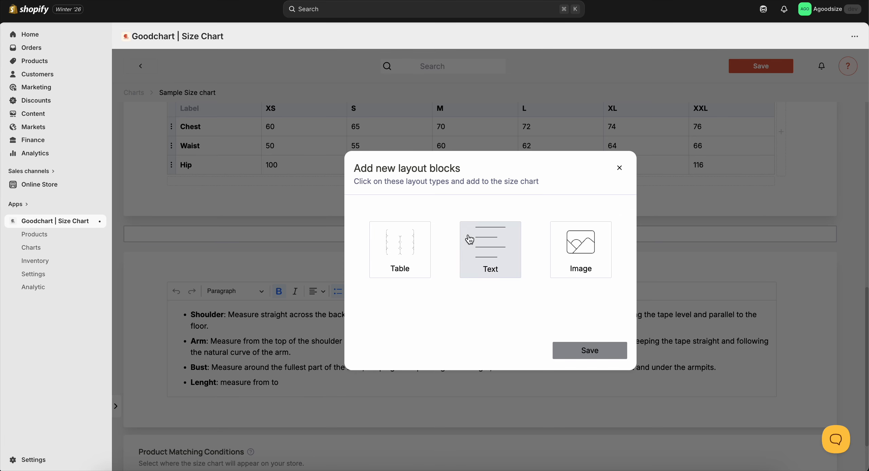
left_click(405, 244)
left_click(560, 354)
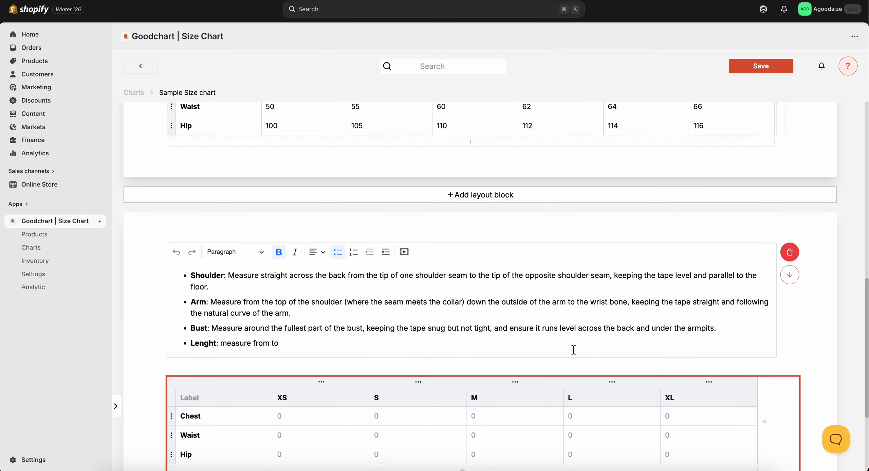
scroll(509, 306, "down", 4)
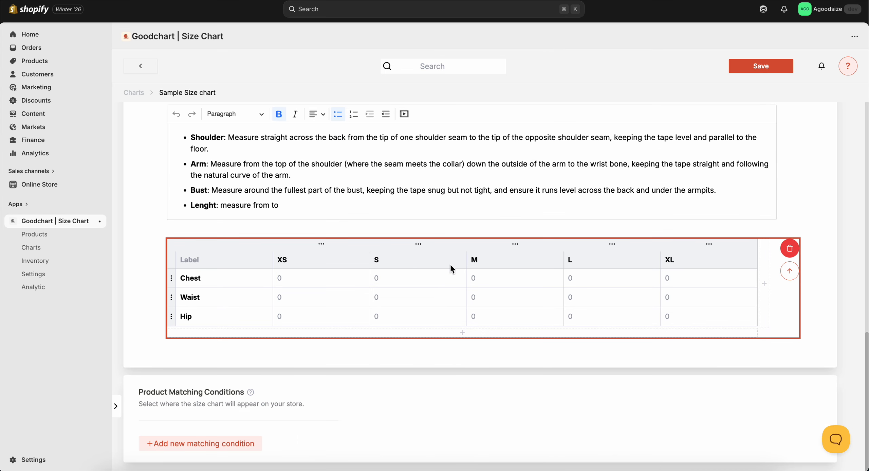
Add a Text layout block below the new empty size table.
scroll(449, 297, "up", 7)
left_click(449, 294)
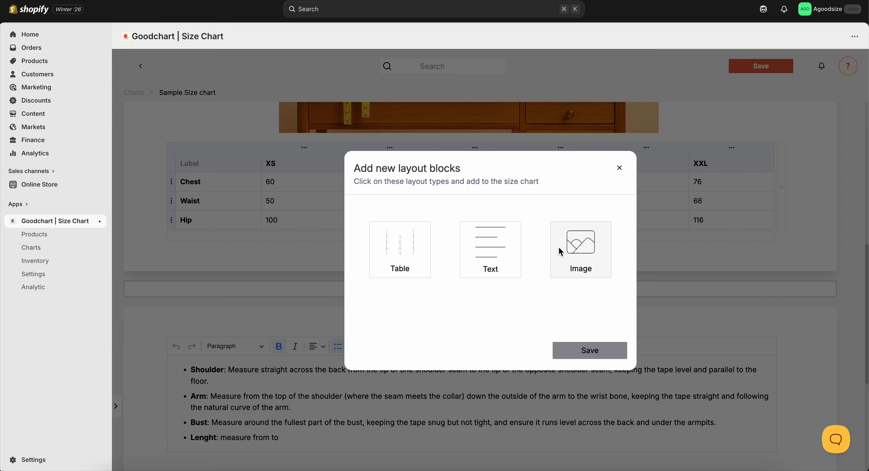
left_click(498, 251)
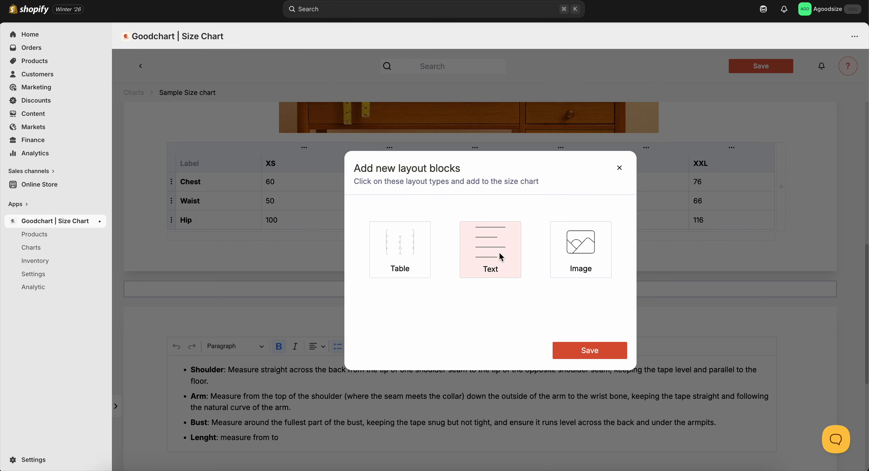
left_click(576, 350)
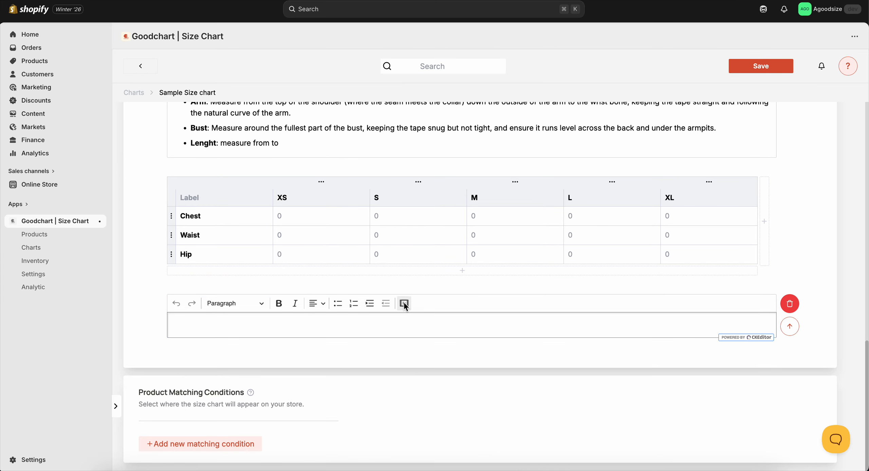
Try to embed media in the new text block with "youtube" as the media URL, and clear the entry.
left_click(404, 304)
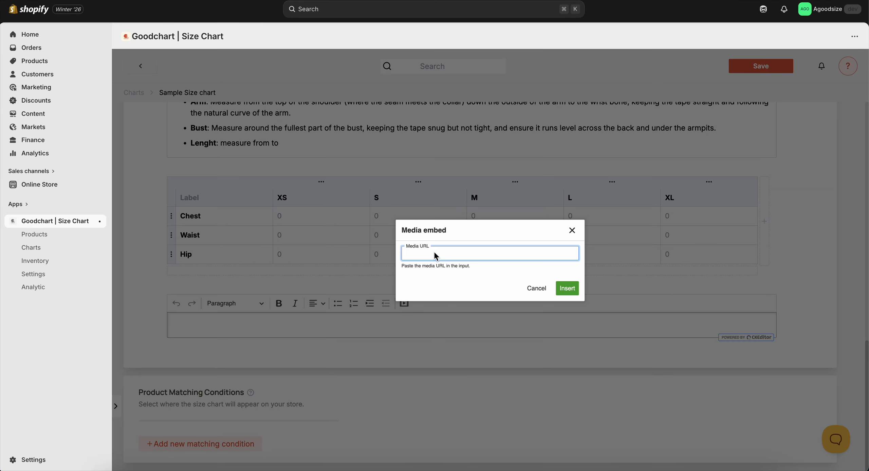
type("youtube")
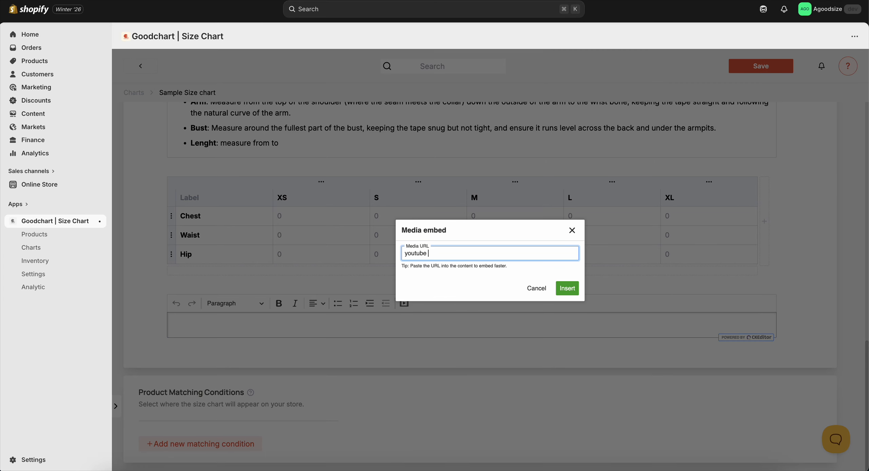
left_click(569, 290)
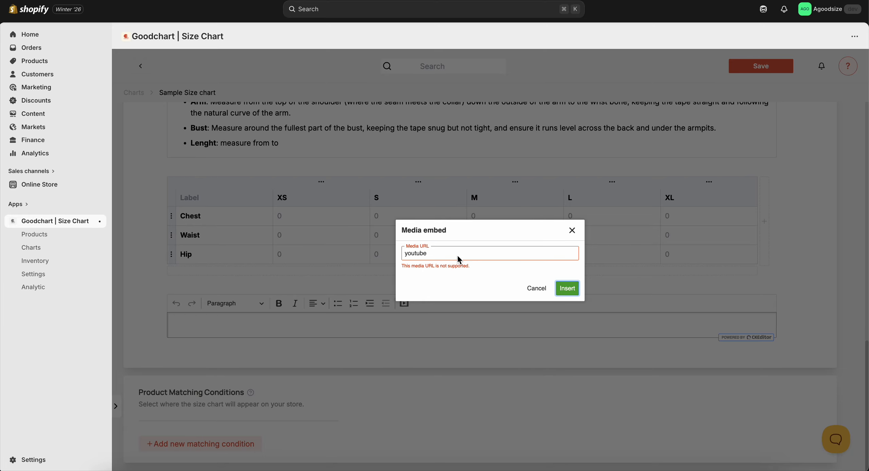
double_click(447, 253)
key("BackSpace")
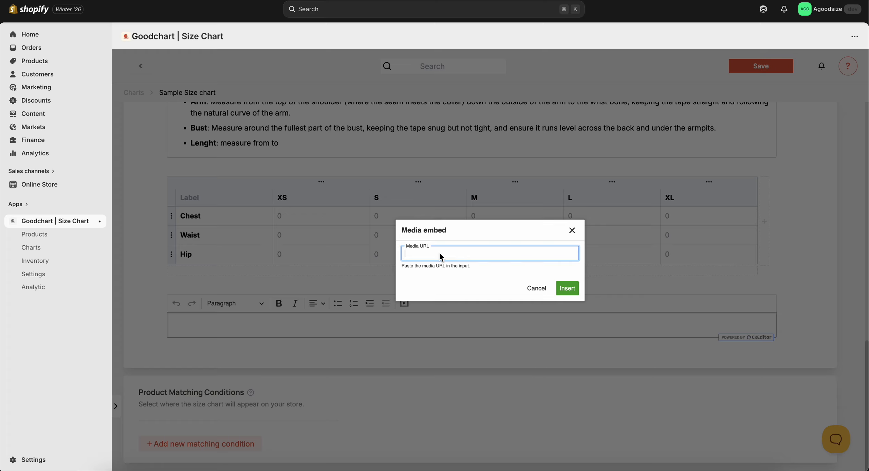
Try to insert "goodchart.co" as the media URL for the new text block, and clear the entry.
type("goodchart.com")
key("BackSpace")
left_click(566, 288)
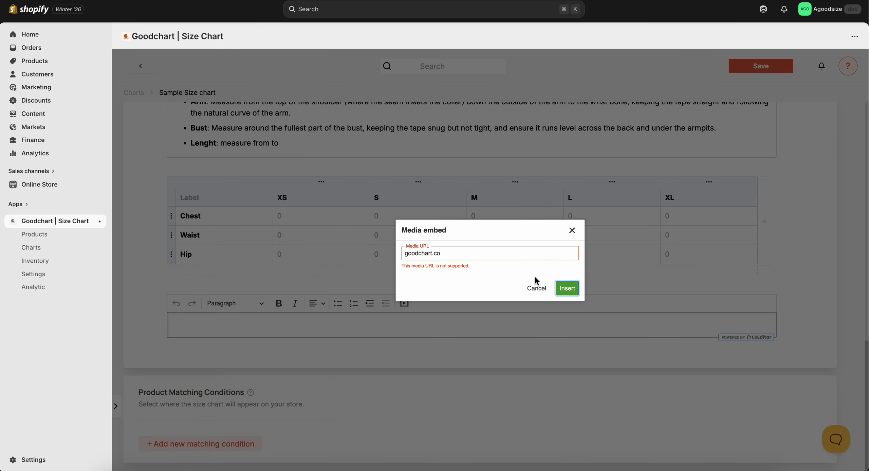
triple_click(473, 255)
key("BackSpace")
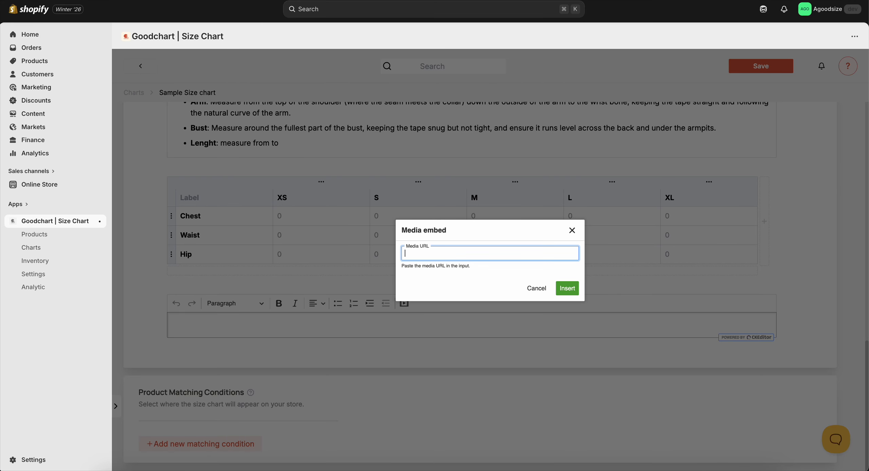
Dismiss the media embed dialog without inserting anything and save the size chart.
left_click(572, 230)
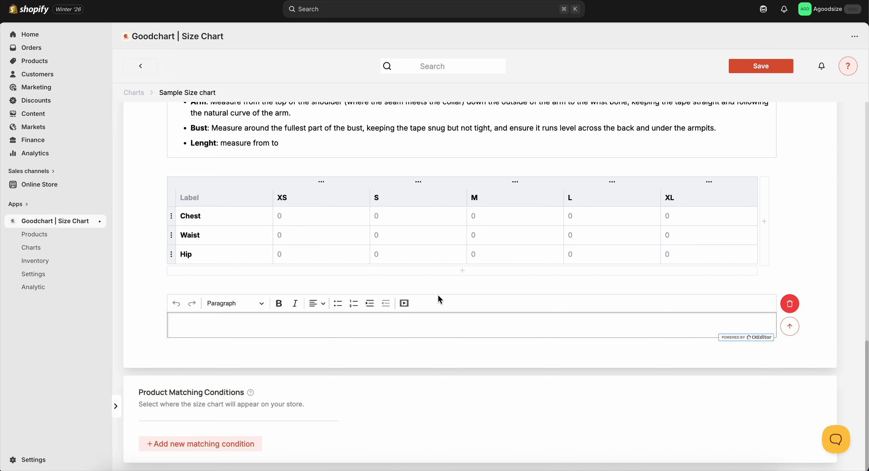
scroll(438, 296, "up", 3)
left_click(760, 66)
scroll(506, 181, "up", 2)
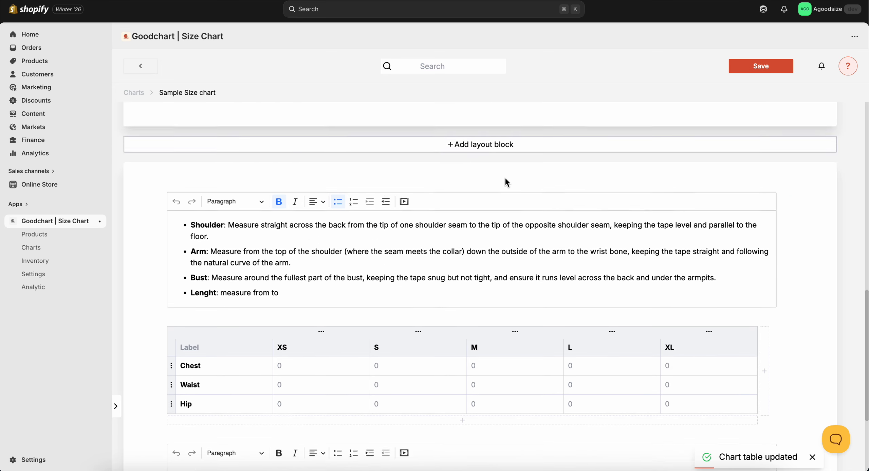
scroll(507, 183, "up", 5)
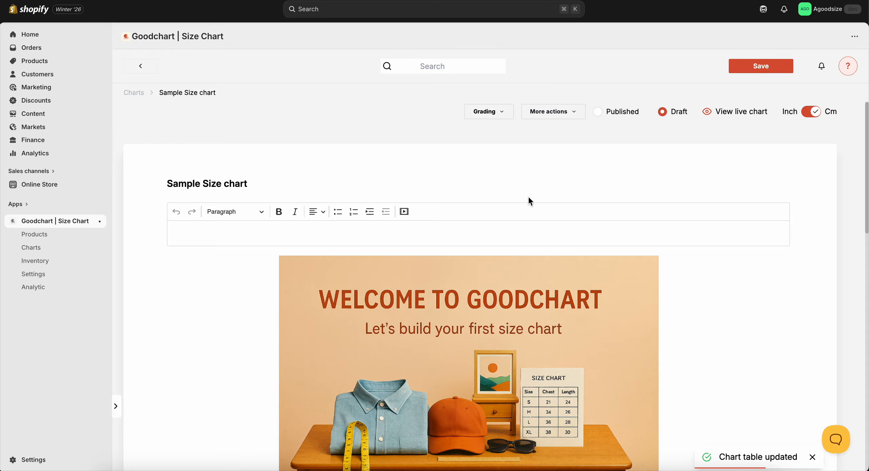
Start a new product matching condition based on Products, mark Men Underwear and search the product list for "pant".
scroll(530, 200, "down", 10)
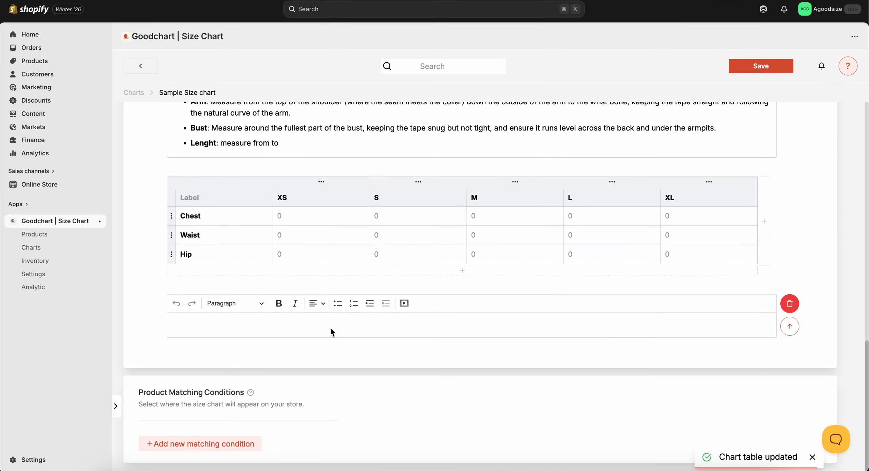
left_click(195, 445)
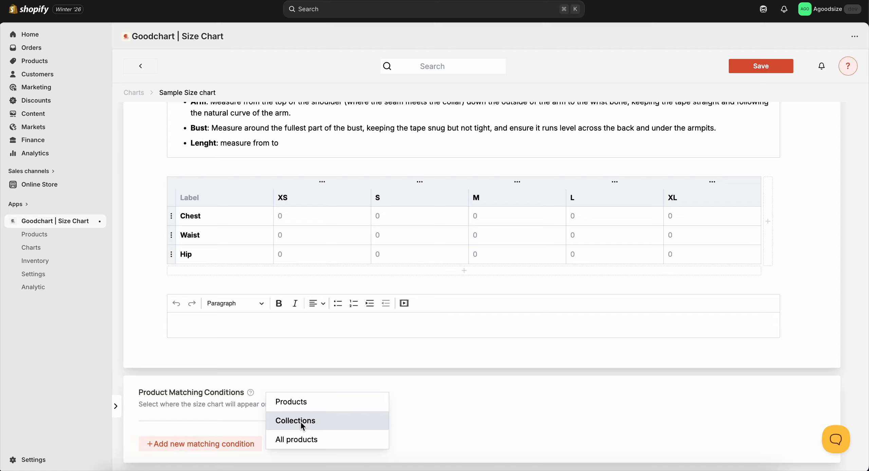
left_click(288, 402)
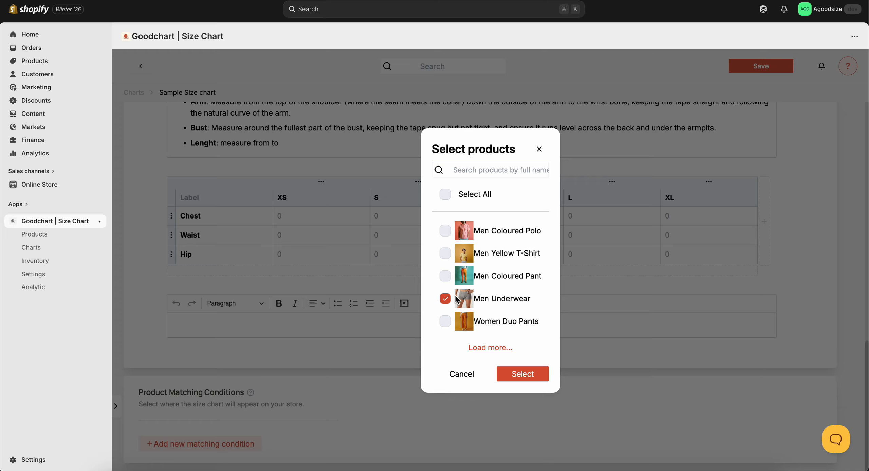
left_click(468, 171)
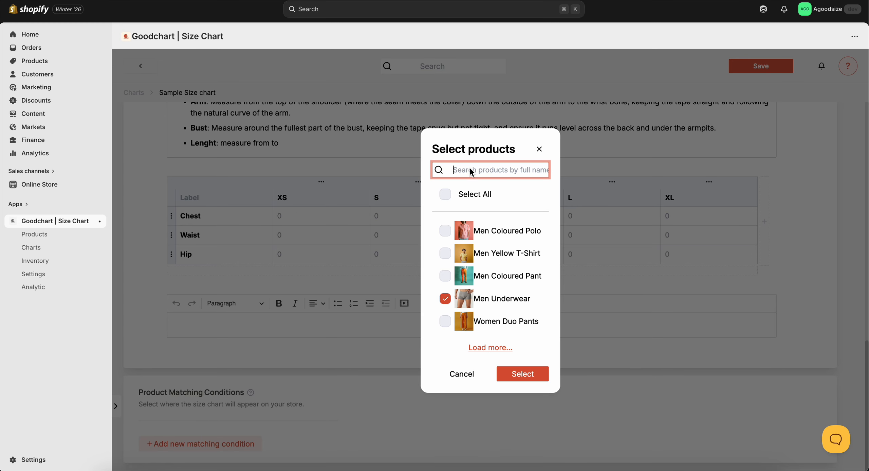
type("pant")
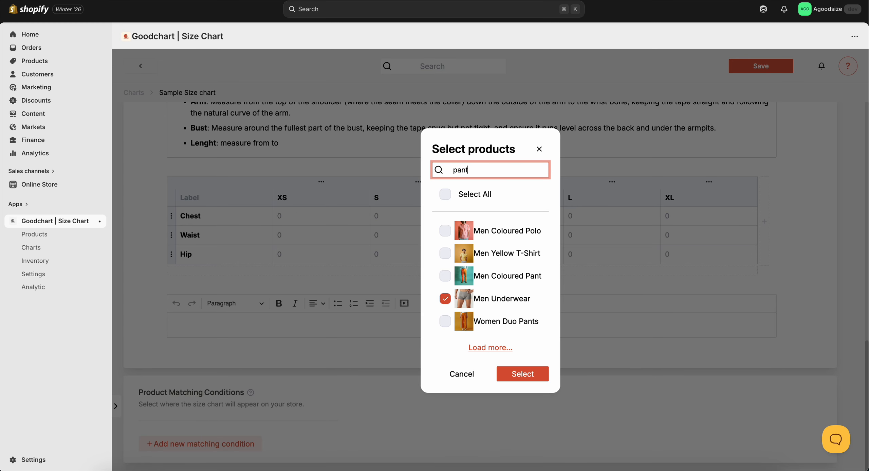